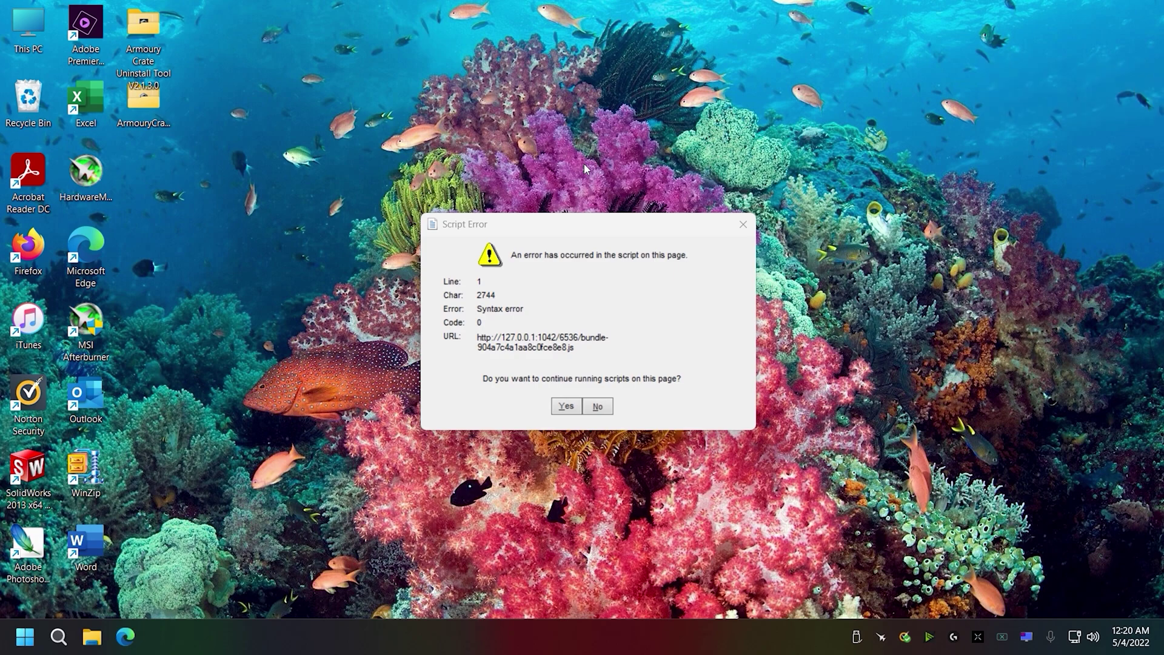
Step: Select the whole script URL in the Script Error dialog and copy it
double_click(512, 348)
left_click_drag(512, 350, 480, 339)
right_click(510, 338)
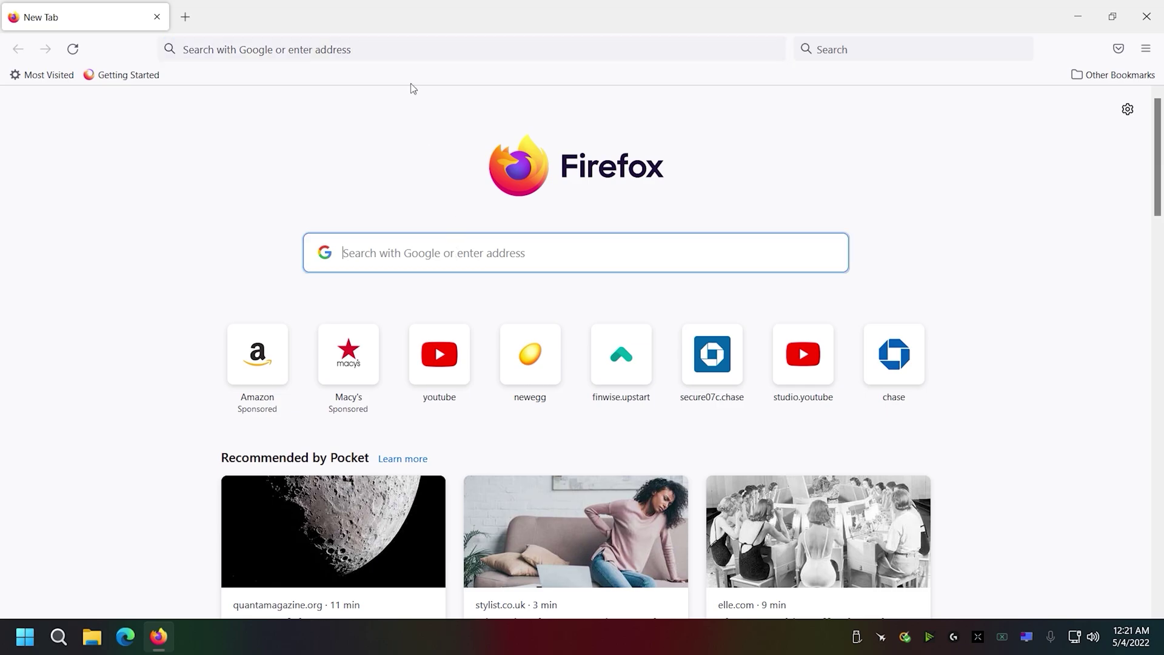
Step: Paste the copied URL into Firefox to load the bundle .js file, then close Firefox
right_click(410, 52)
left_click(455, 160)
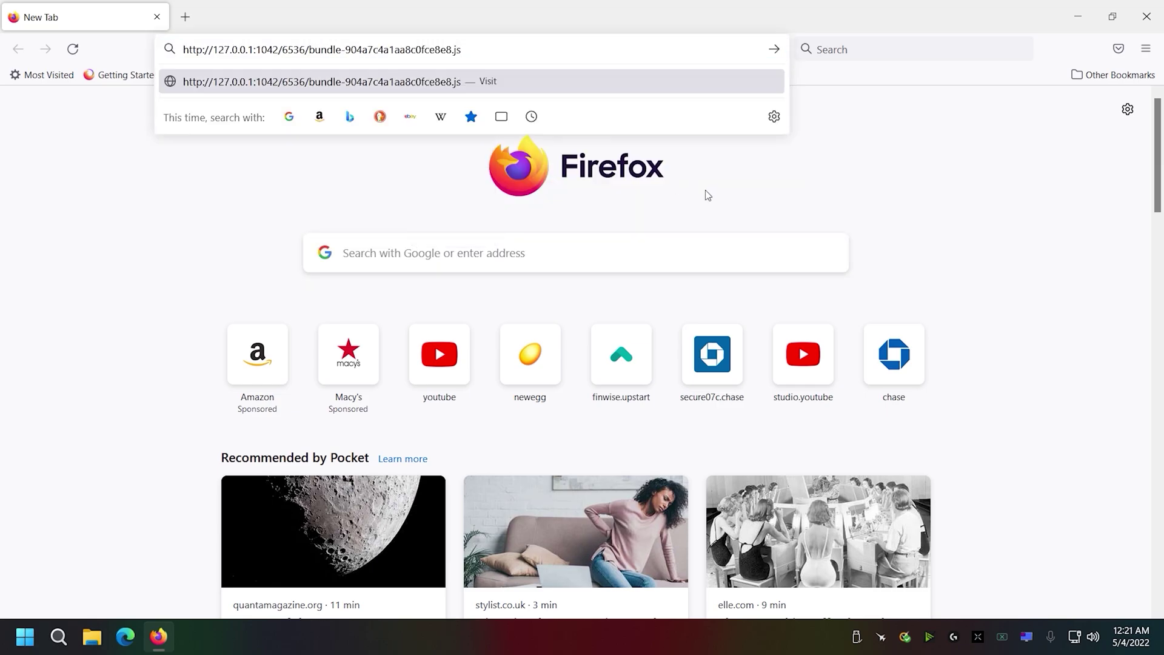
key("Return")
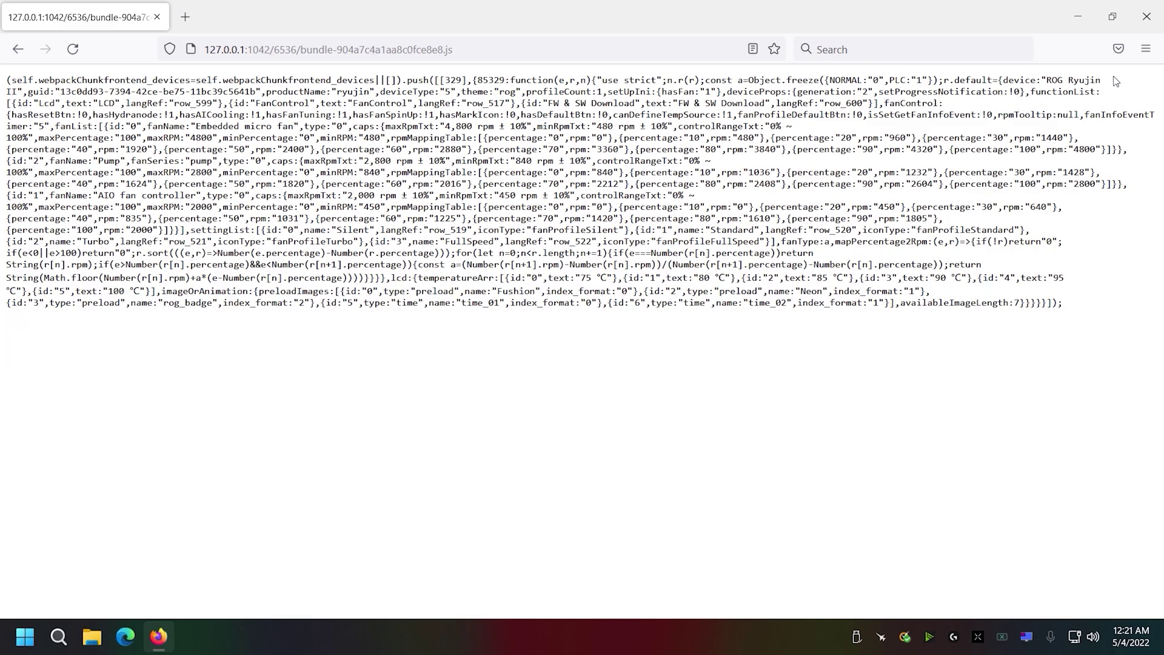
left_click(1146, 16)
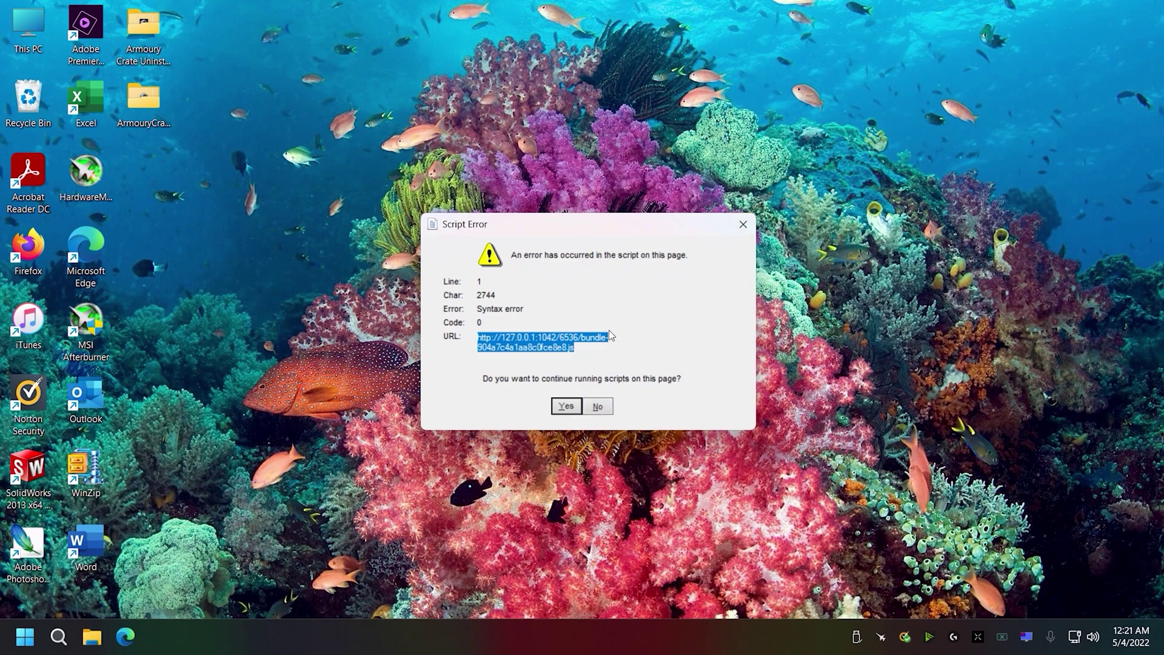
Step: Dismiss the script error, run Armoury Crate Uninstall Tool as administrator, then restart when finished
left_click(568, 405)
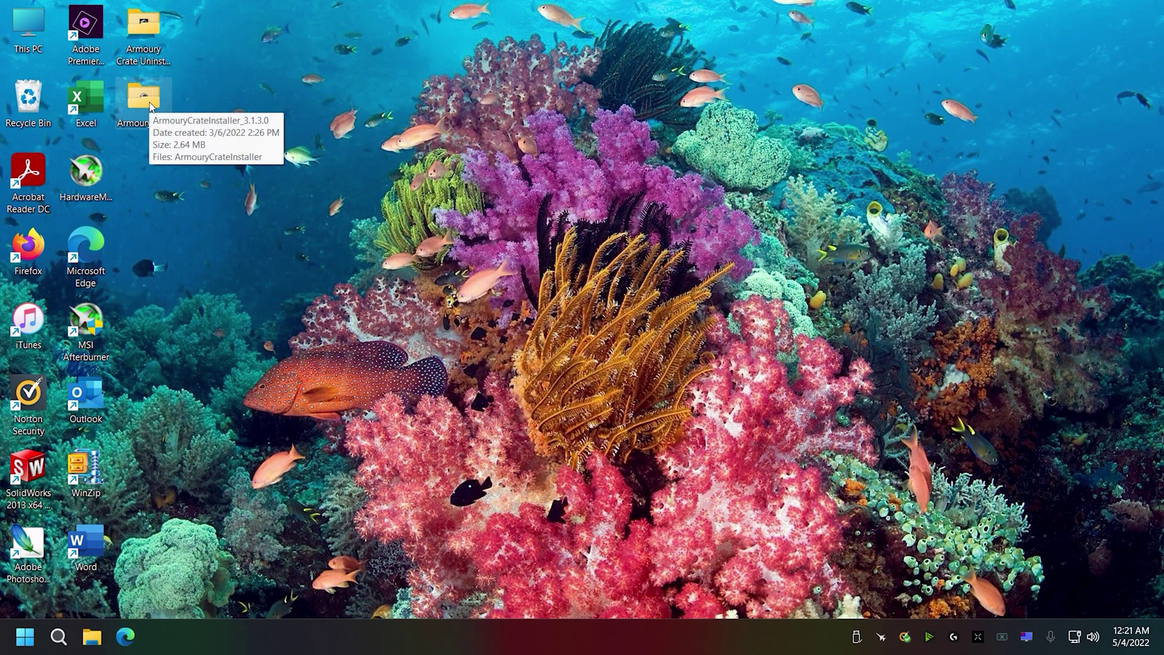
double_click(150, 23)
right_click(465, 232)
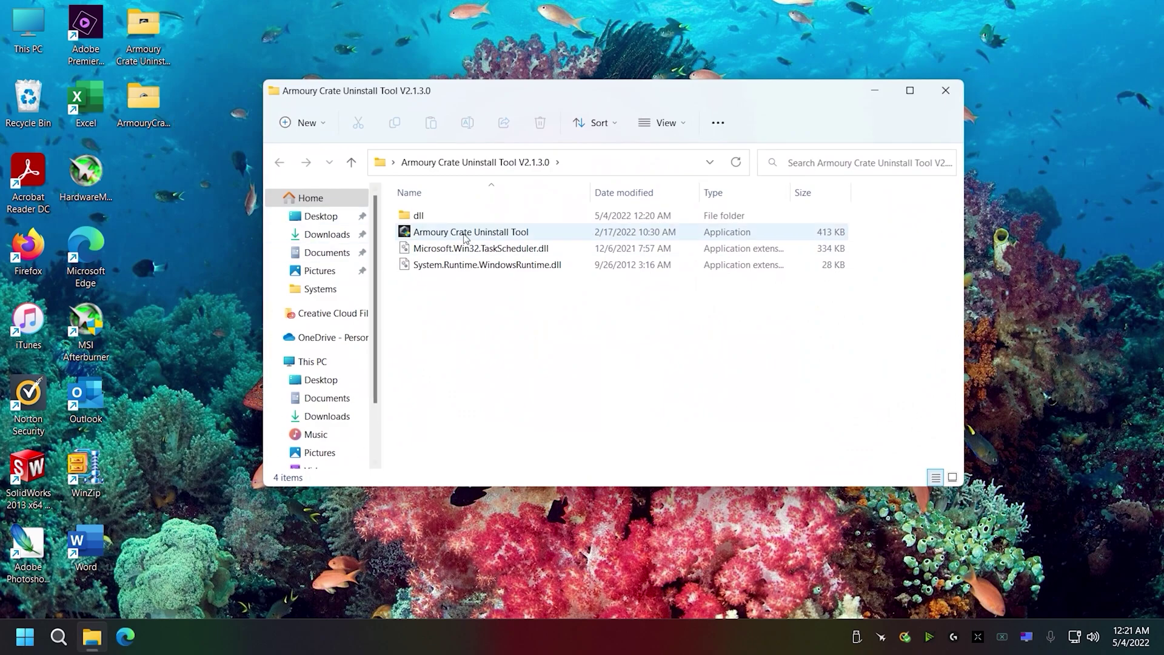
left_click(527, 206)
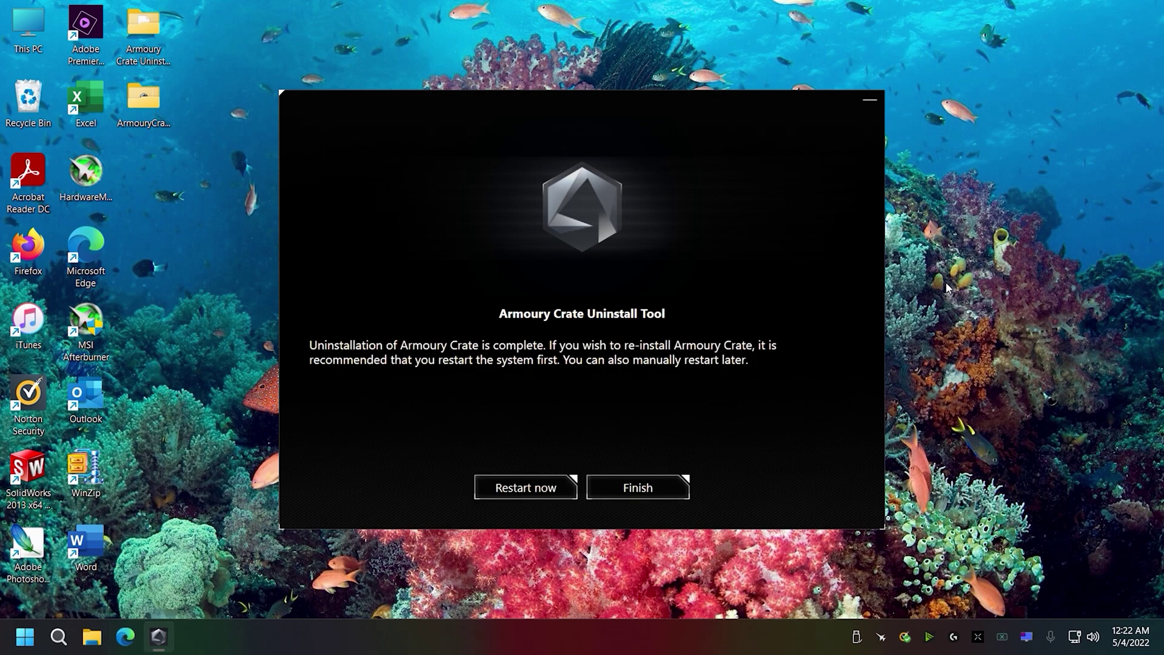
left_click(541, 488)
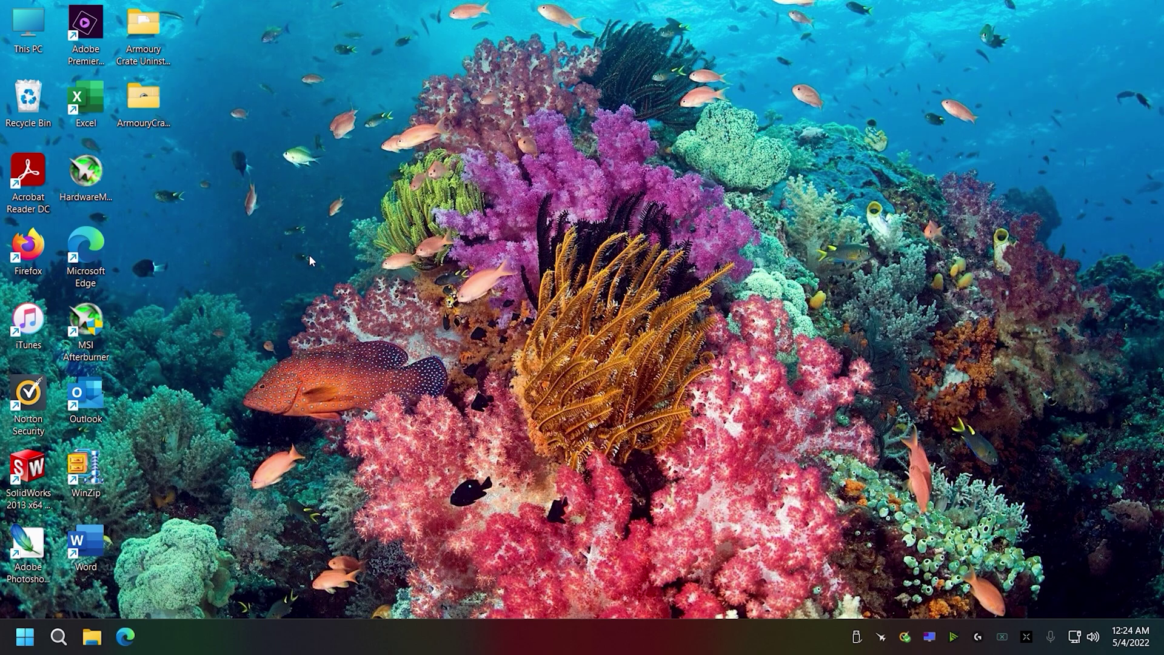
Step: Launch CCleaner and scan the registry for issues
left_click(25, 636)
type("cc")
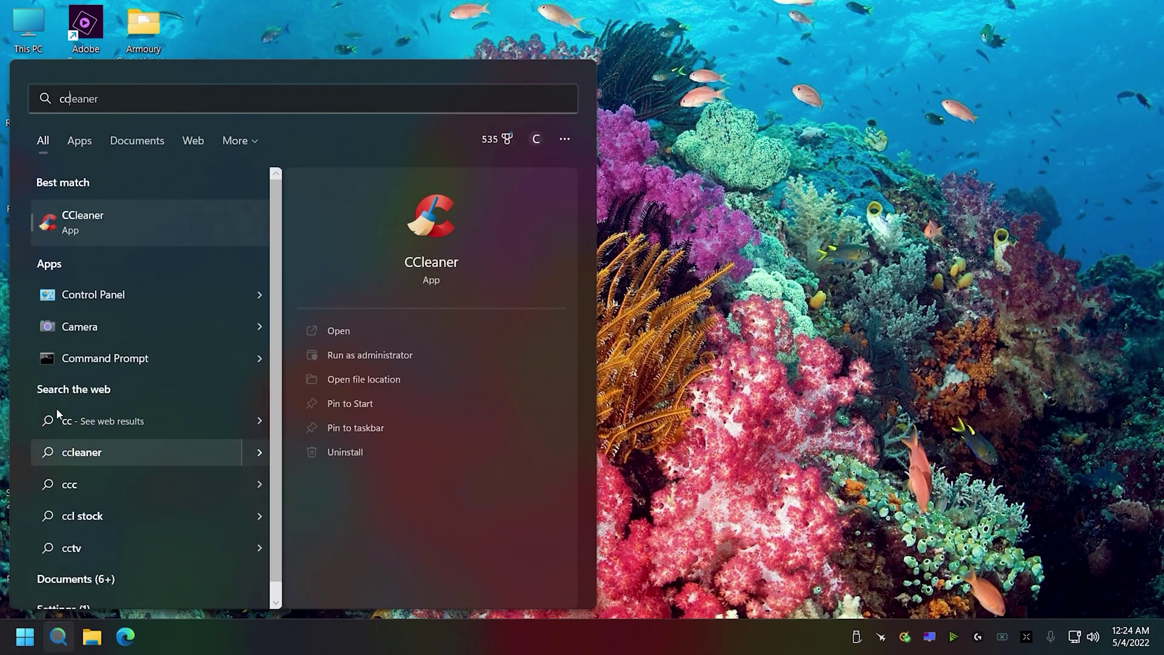
left_click(140, 213)
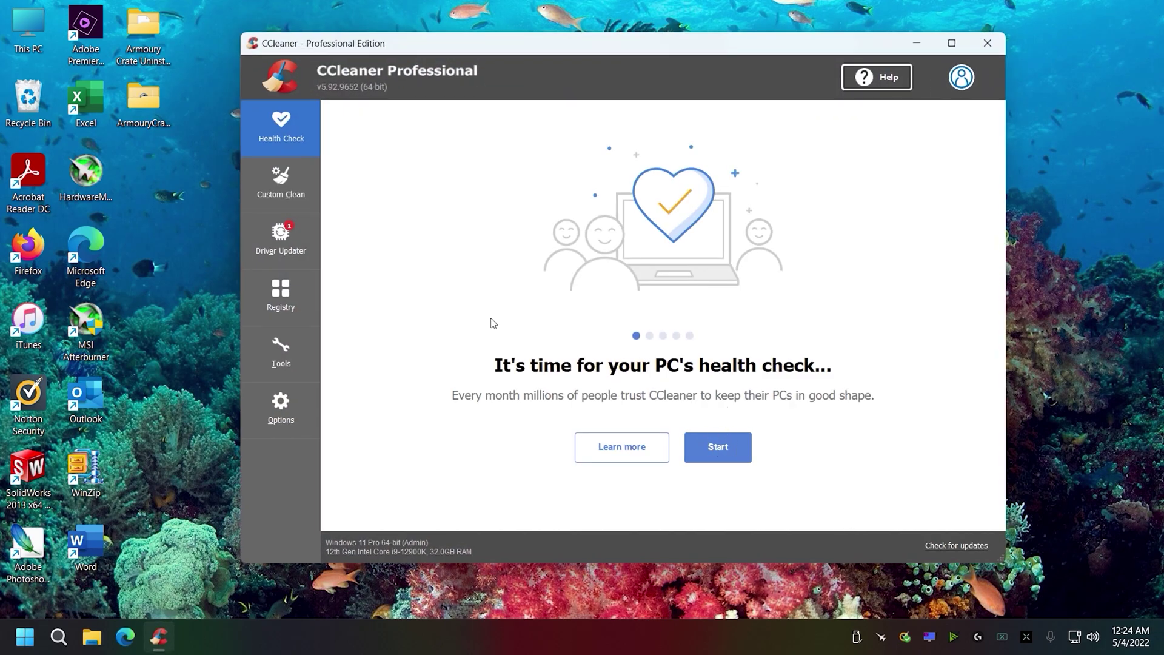
left_click(280, 299)
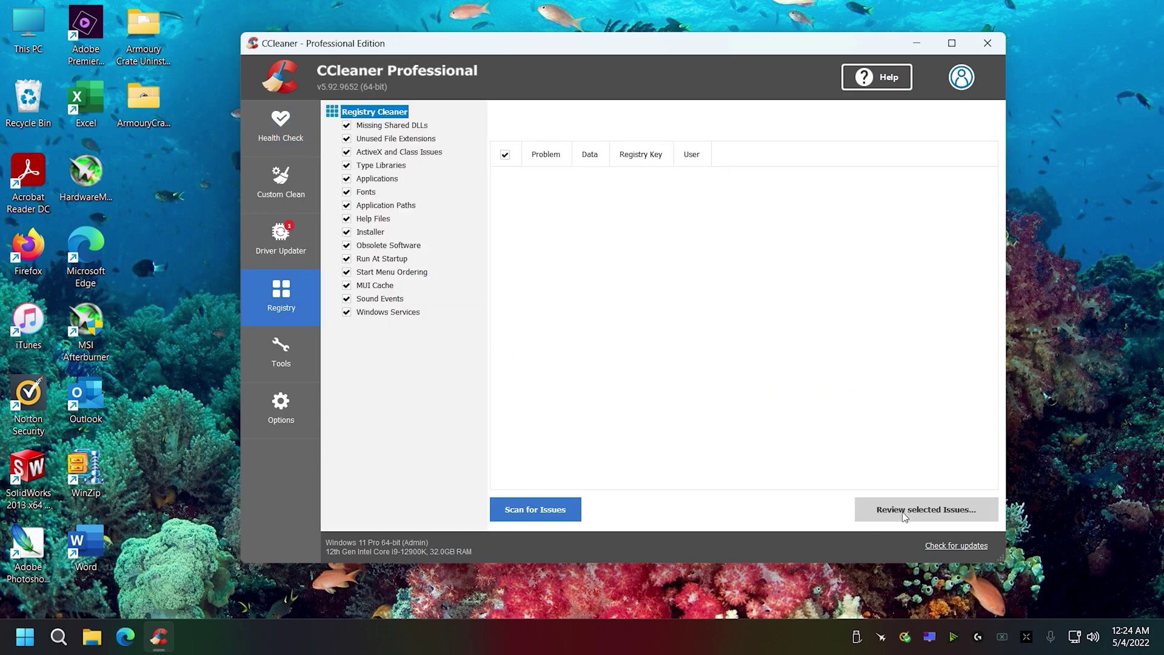
left_click(579, 508)
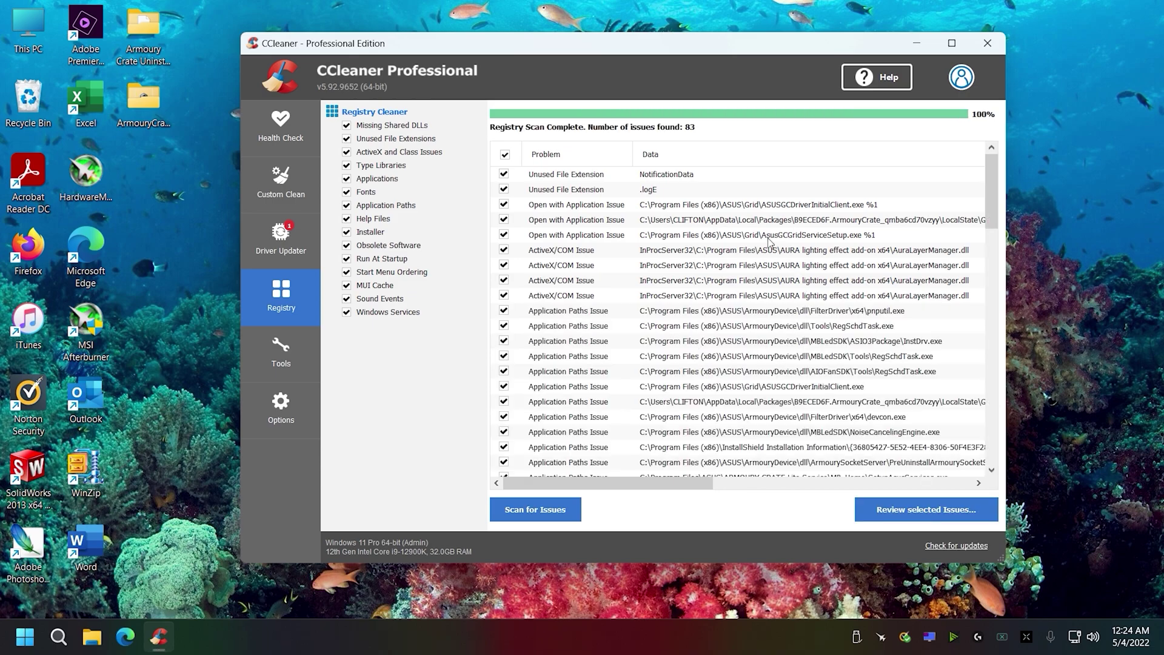
Step: Fix all 83 registry issues without a backup, rescan to confirm 0, and close CCleaner
scroll(829, 305, "down", 1)
scroll(829, 305, "down", 1)
left_click(926, 509)
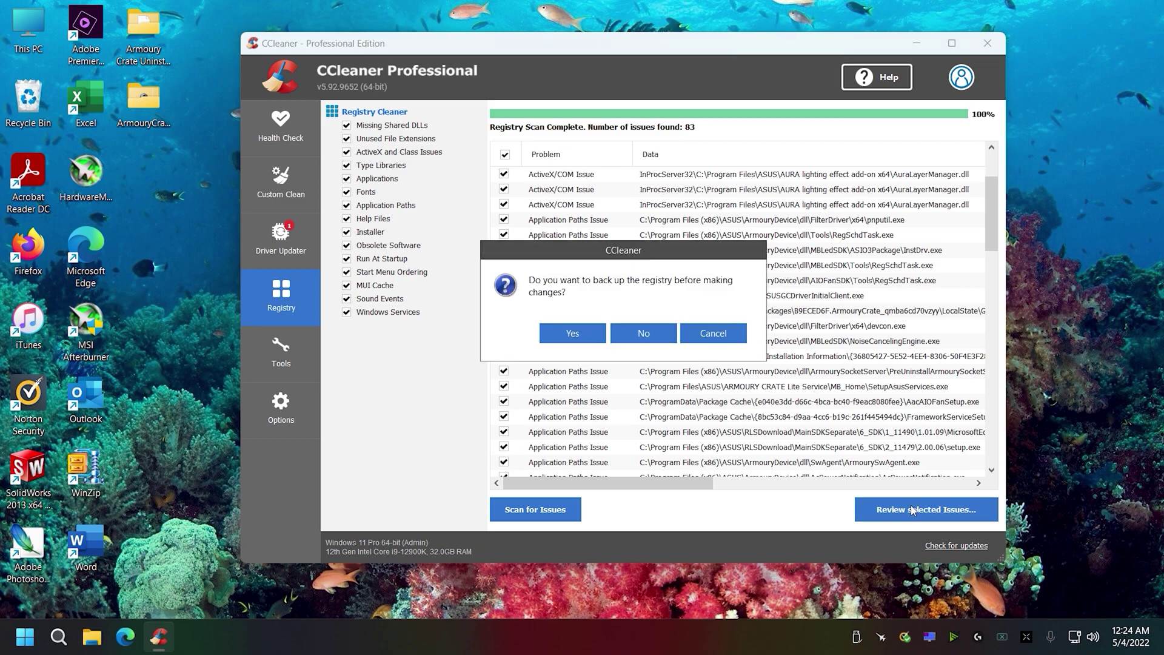
left_click(657, 338)
left_click(644, 375)
left_click(752, 374)
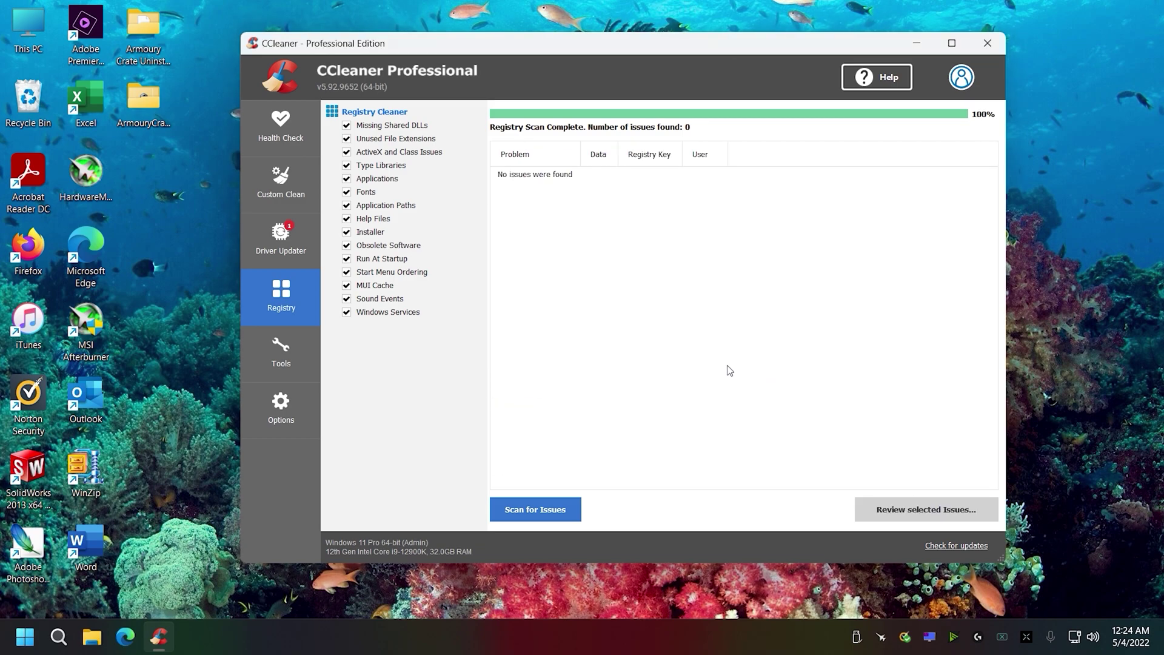
left_click(536, 511)
left_click(989, 43)
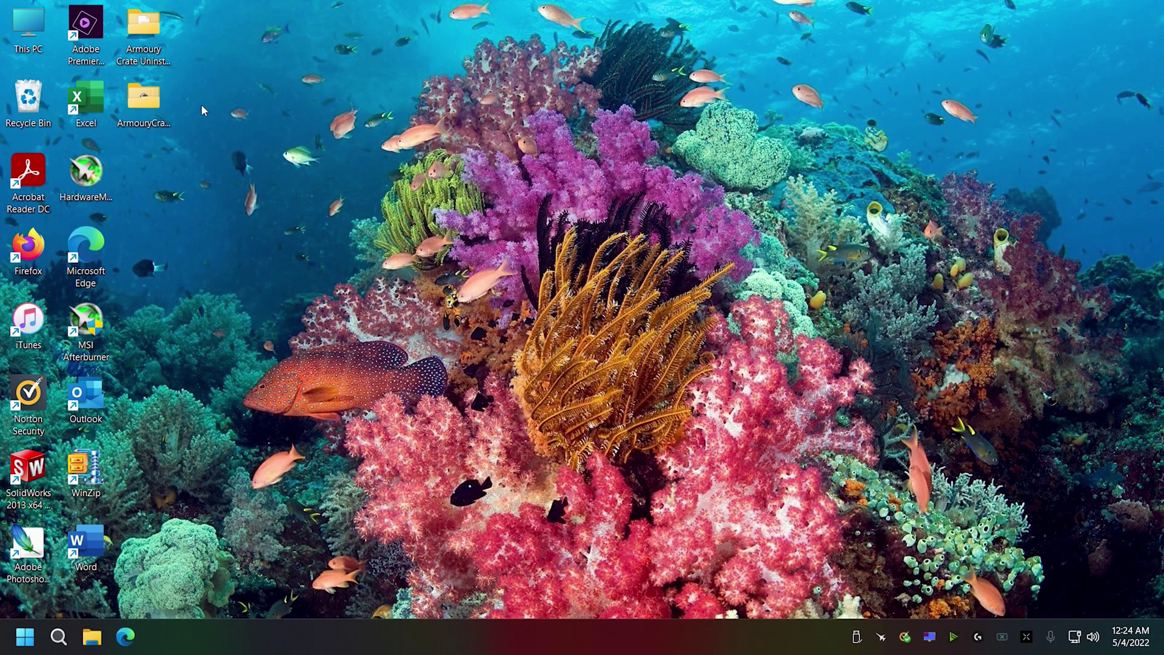
Step: Run ArmouryCrateInstaller_3.1.3.0 as administrator and close the Explorer window behind it
double_click(138, 99)
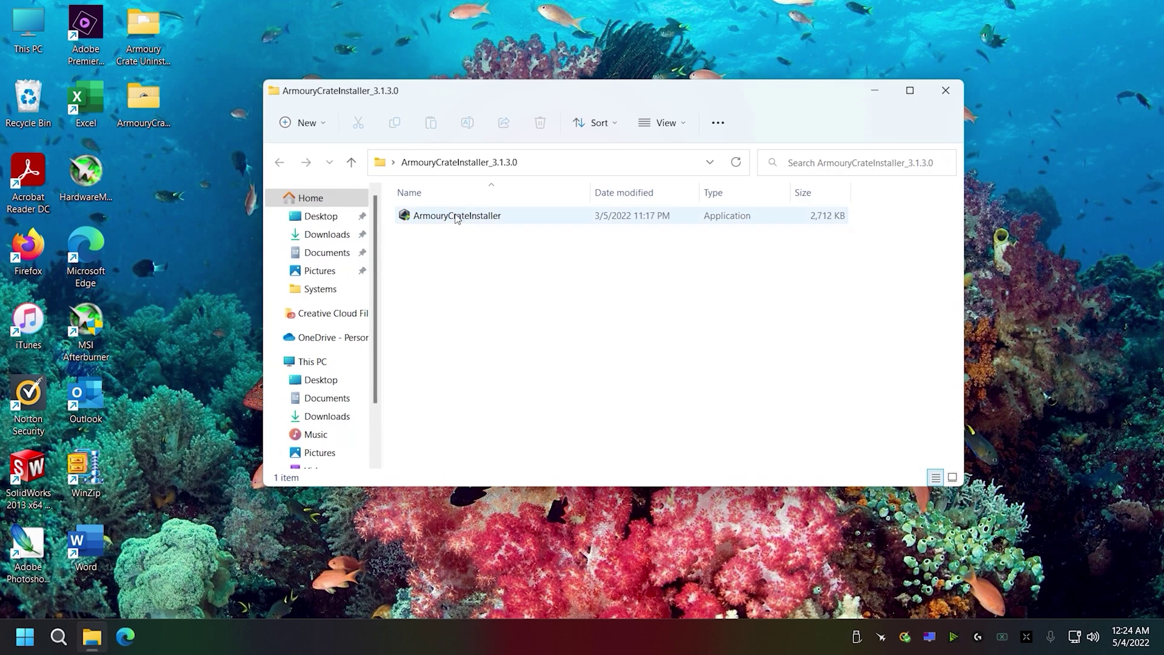
right_click(455, 217)
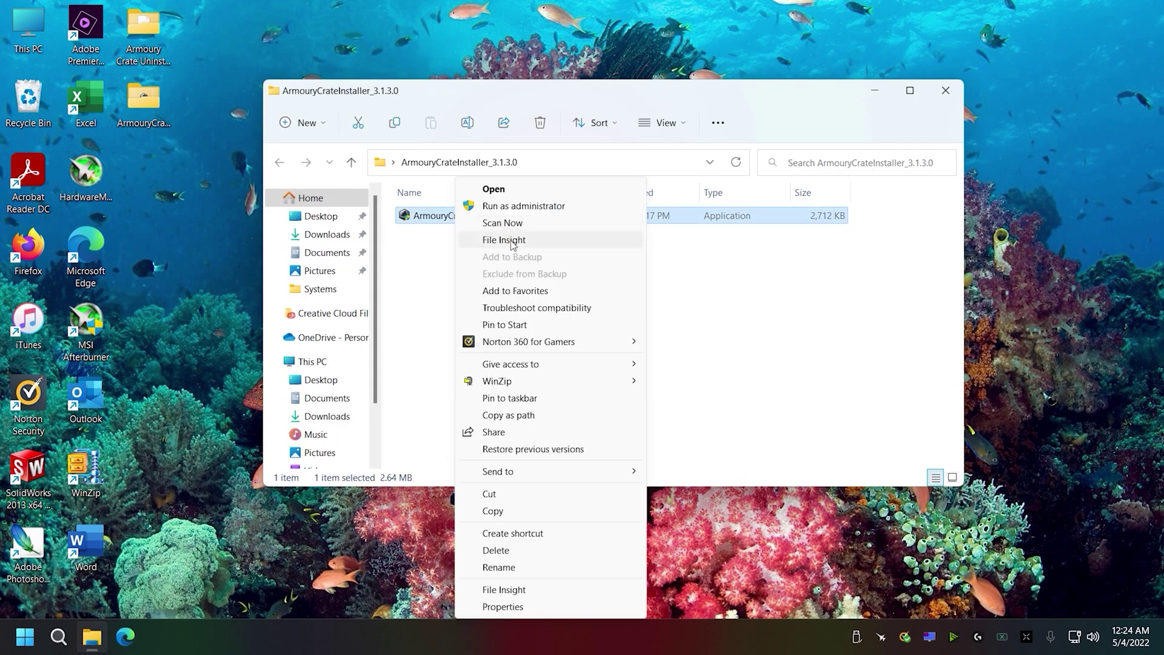
left_click(524, 206)
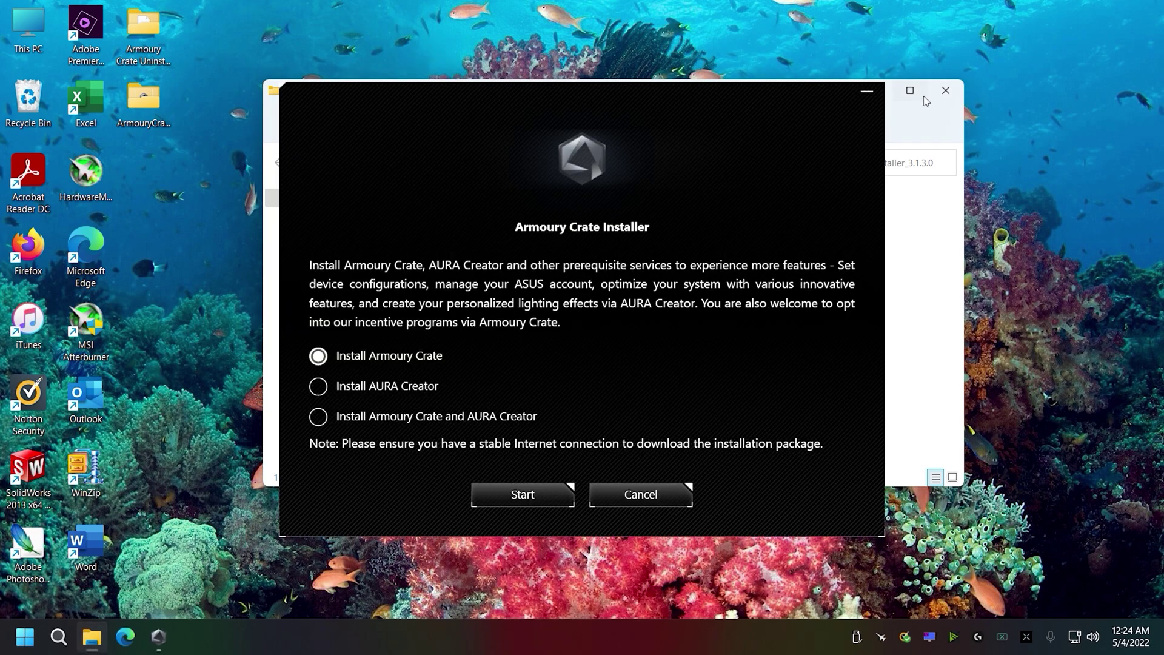
left_click(945, 90)
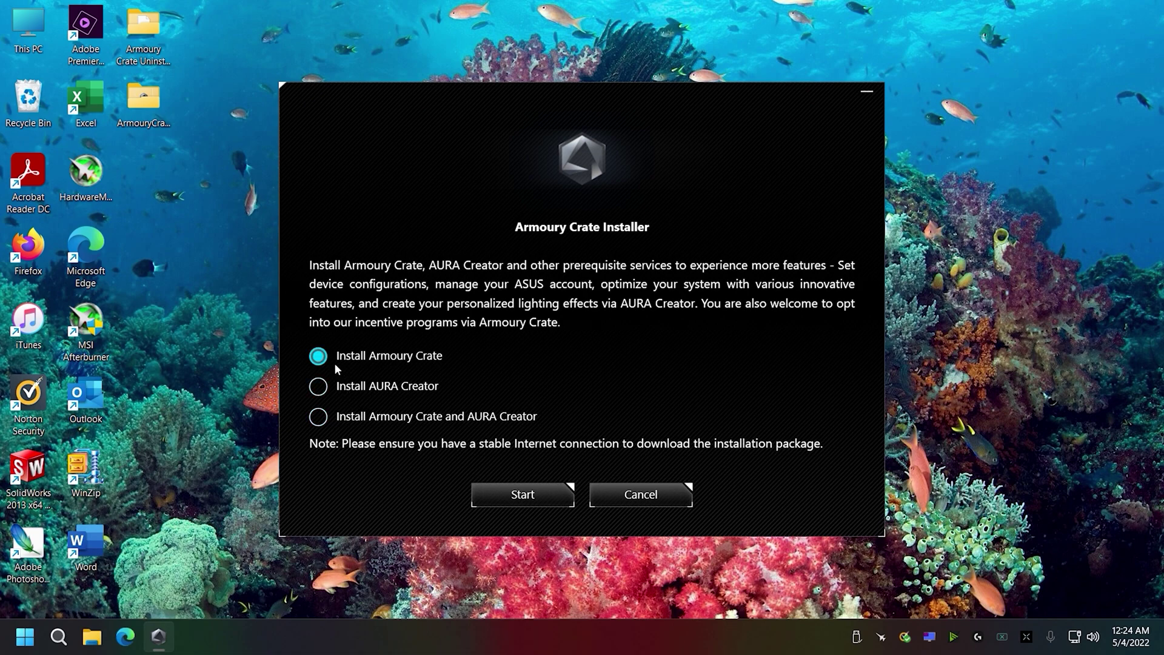
Step: Choose to install Armoury Crate only, without AURA Creator, and start the installation
left_click(325, 417)
left_click(319, 358)
left_click(523, 495)
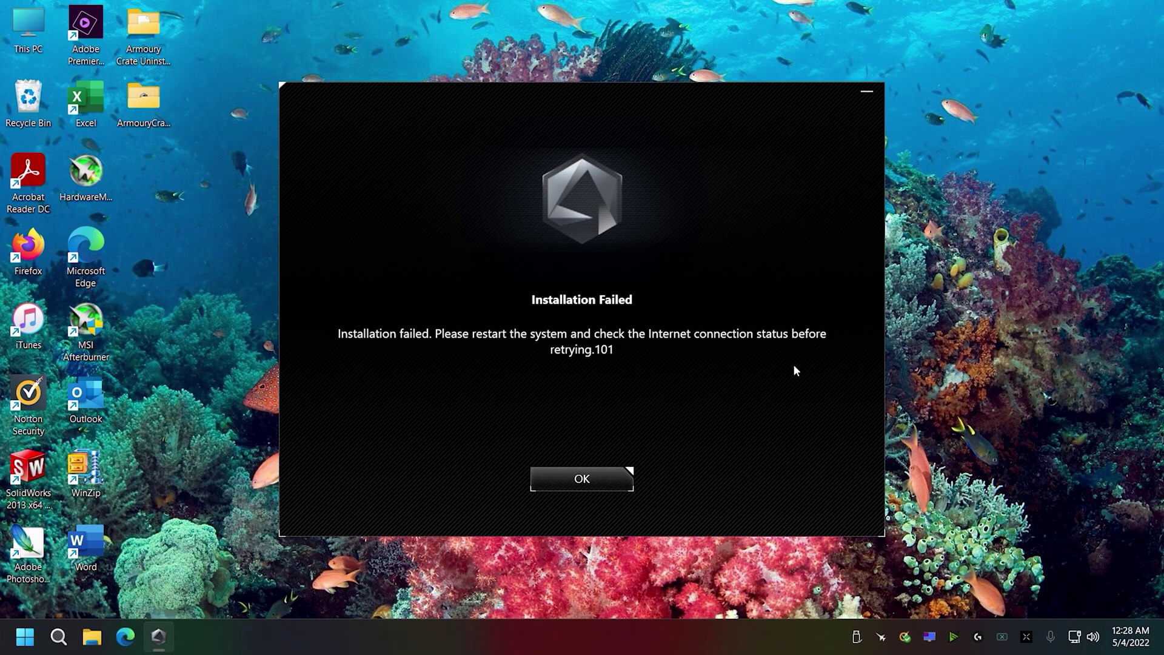
Step: Dismiss the Installation Failed error and close the installer's context menu unused
left_click(561, 476)
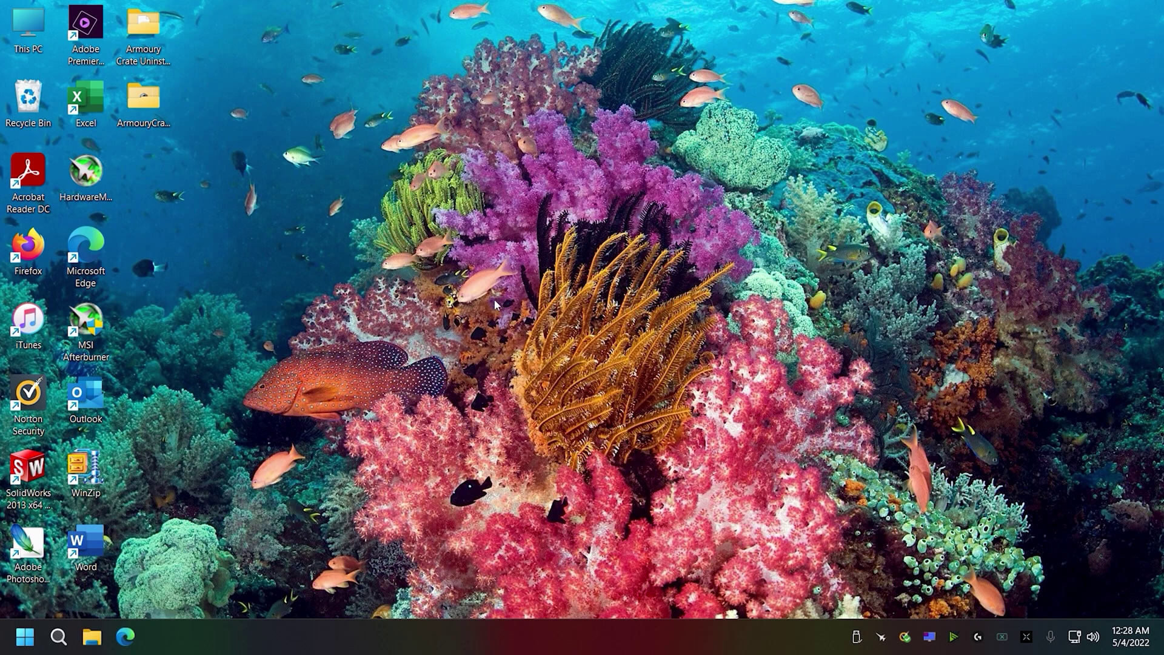
left_click(147, 97)
right_click(148, 97)
left_click(183, 45)
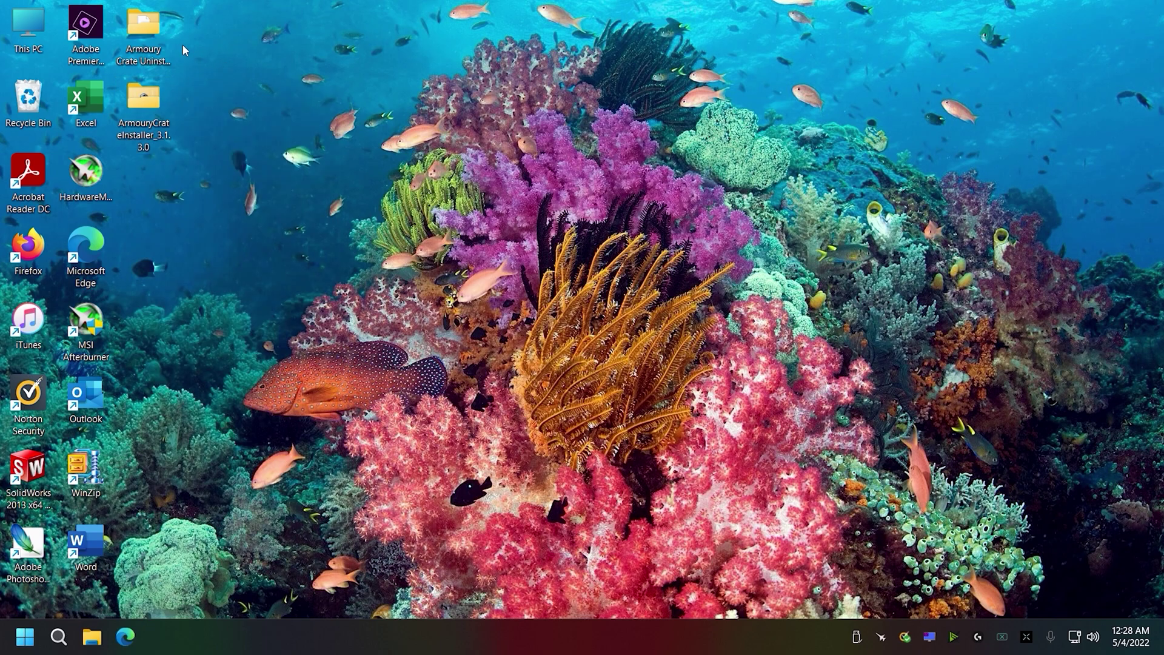
Step: Run Armoury Crate Uninstall Tool as administrator, uninstall all components, and restart immediately
double_click(153, 33)
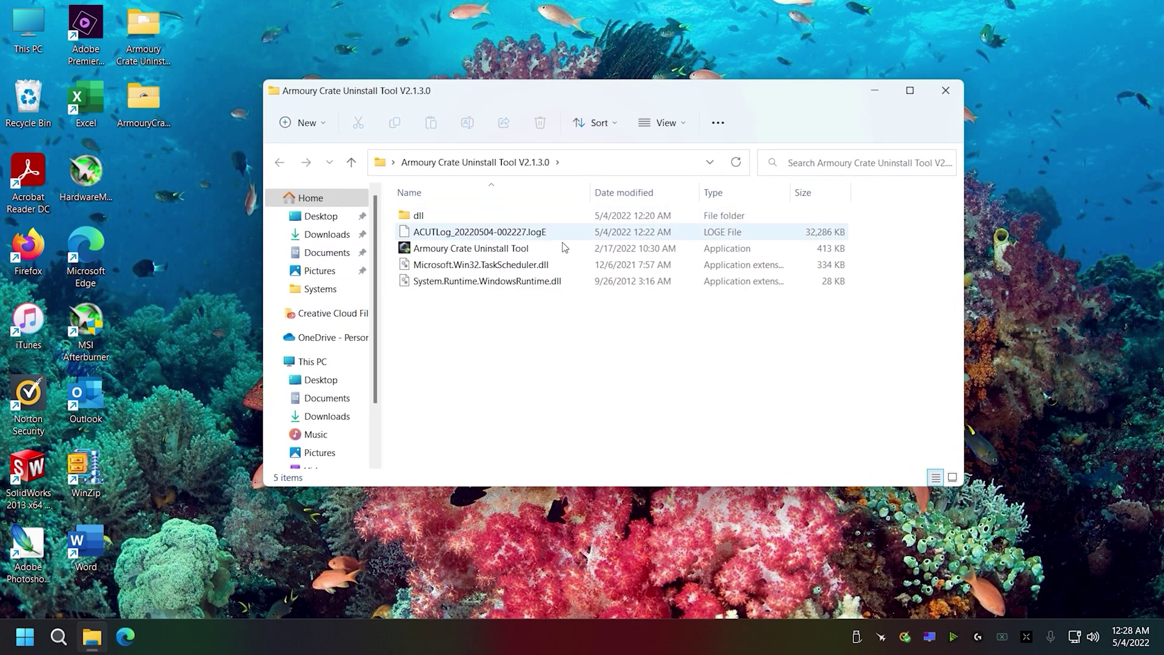
left_click(525, 248)
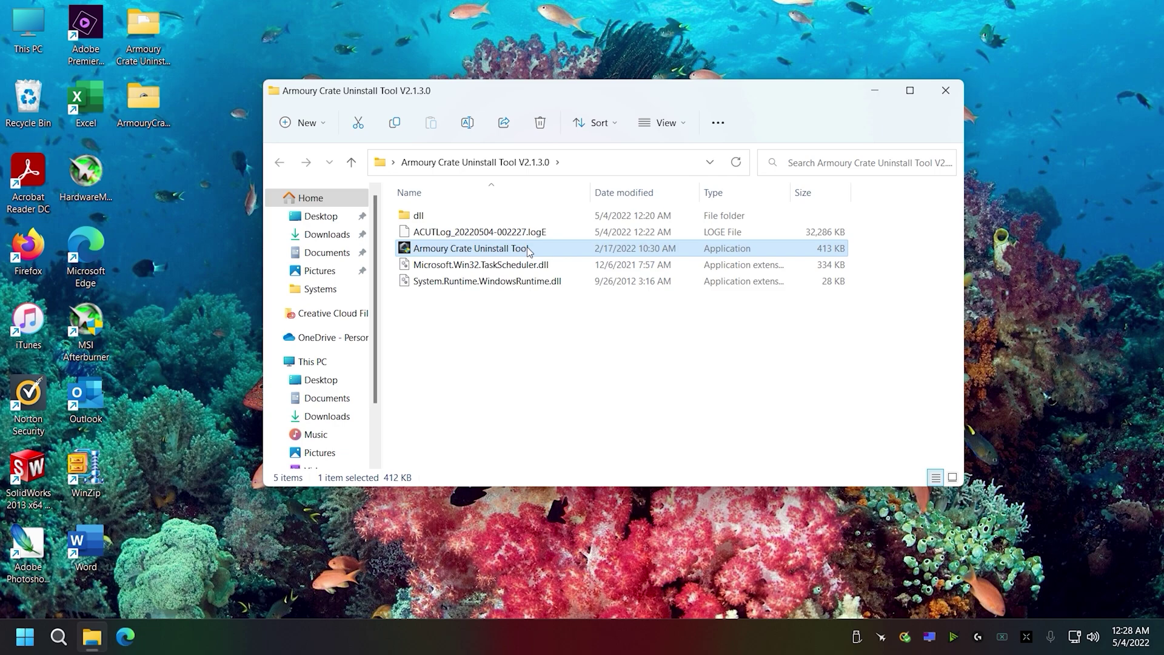
right_click(526, 248)
left_click(591, 206)
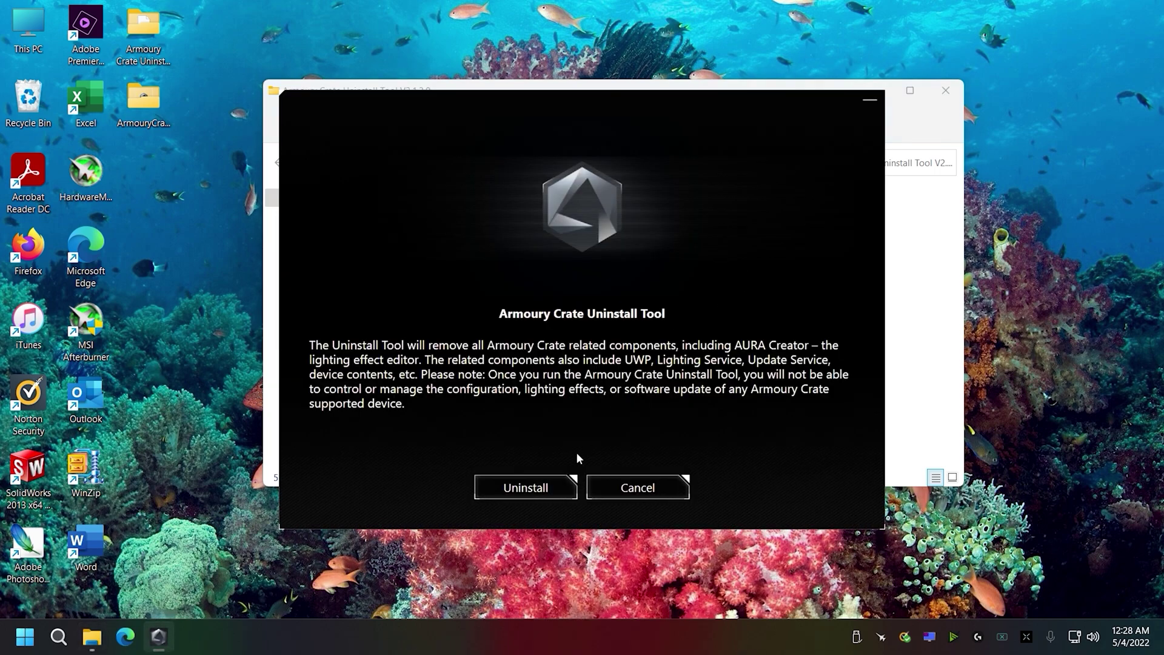
left_click(557, 484)
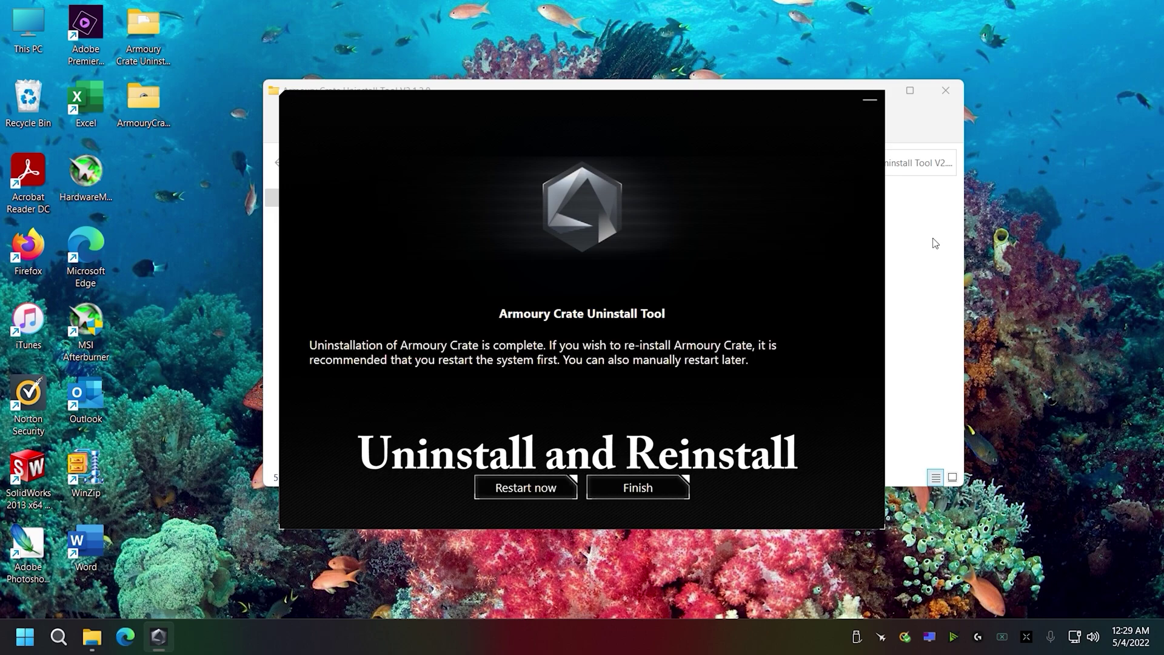
left_click(554, 491)
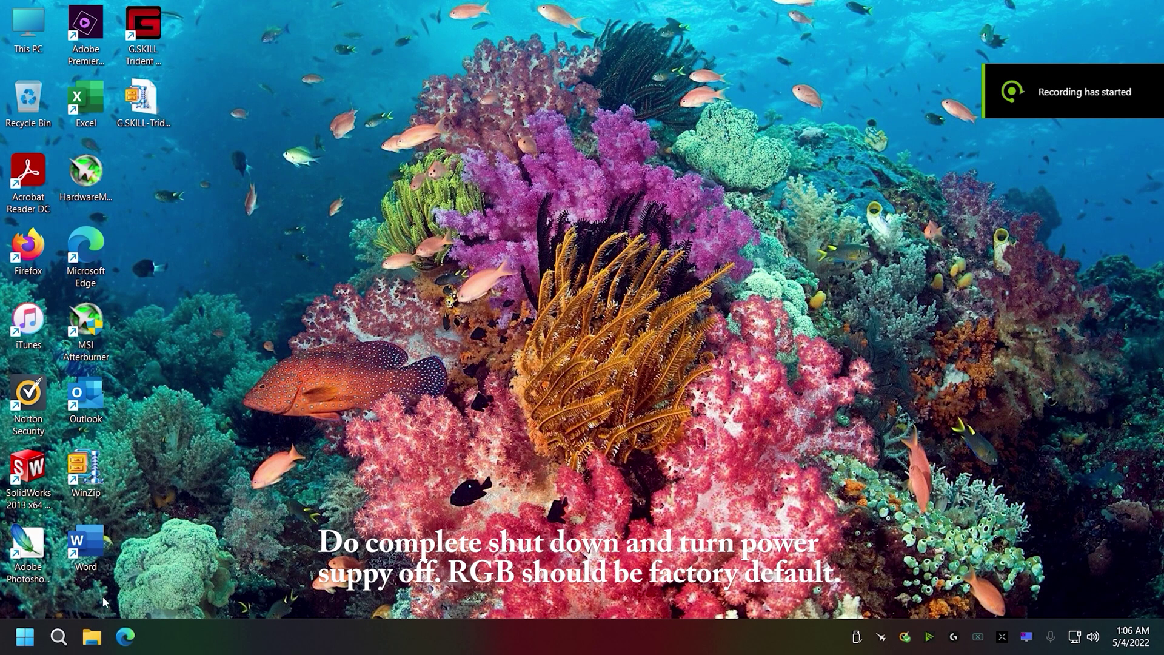
left_click(25, 637)
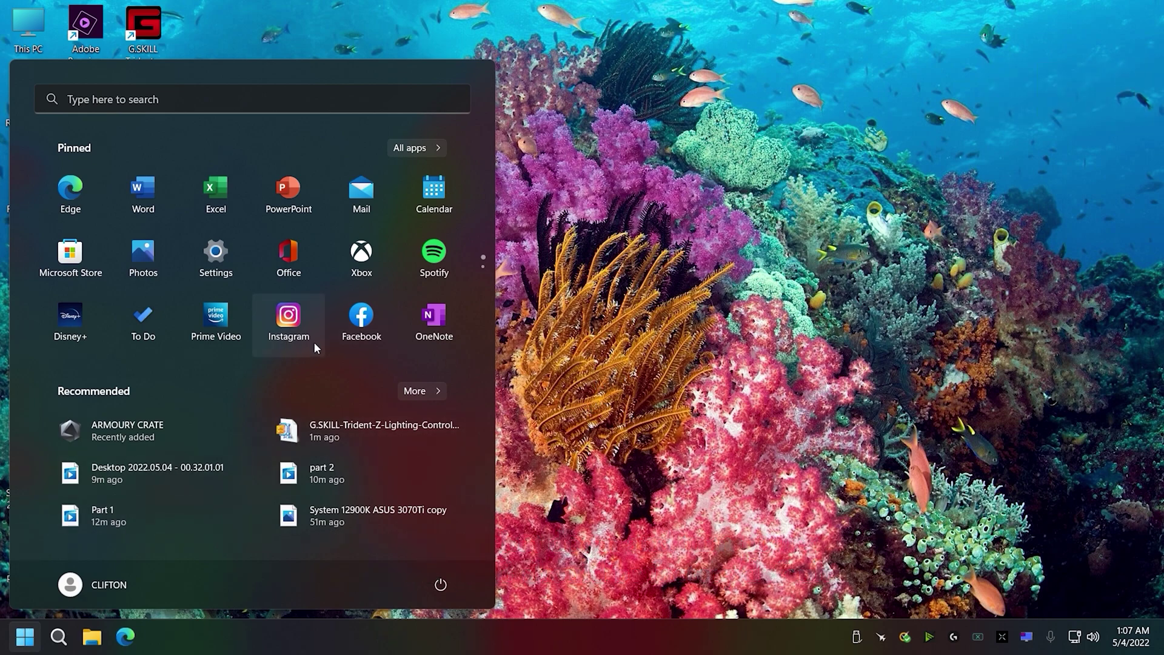
type("ar")
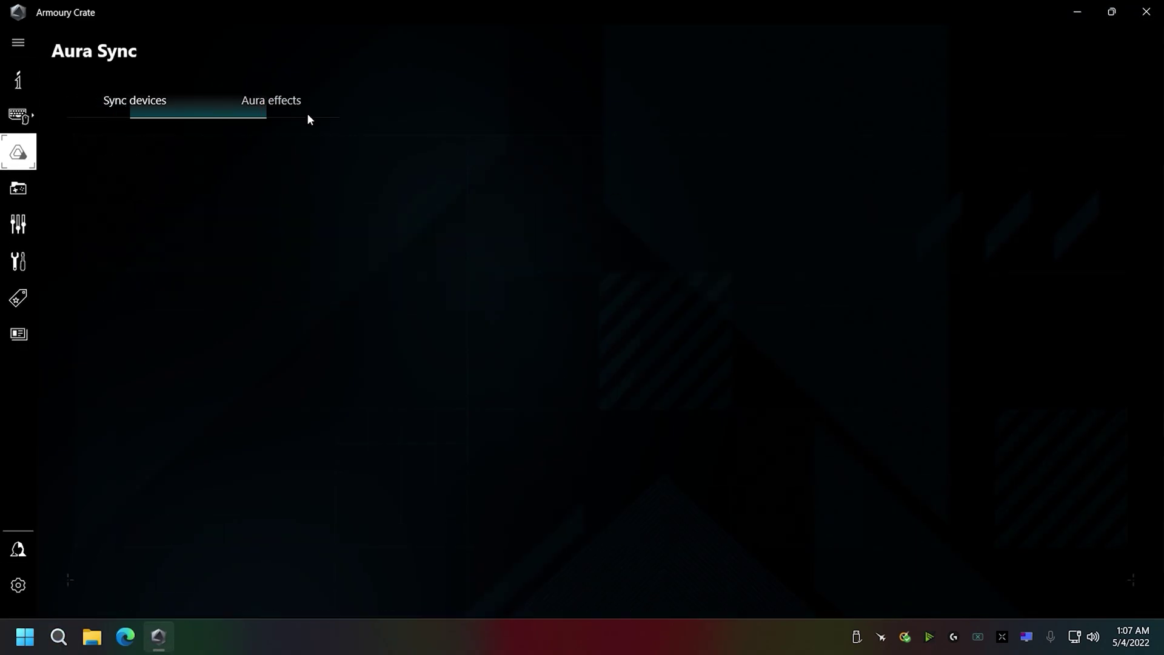
left_click(1146, 12)
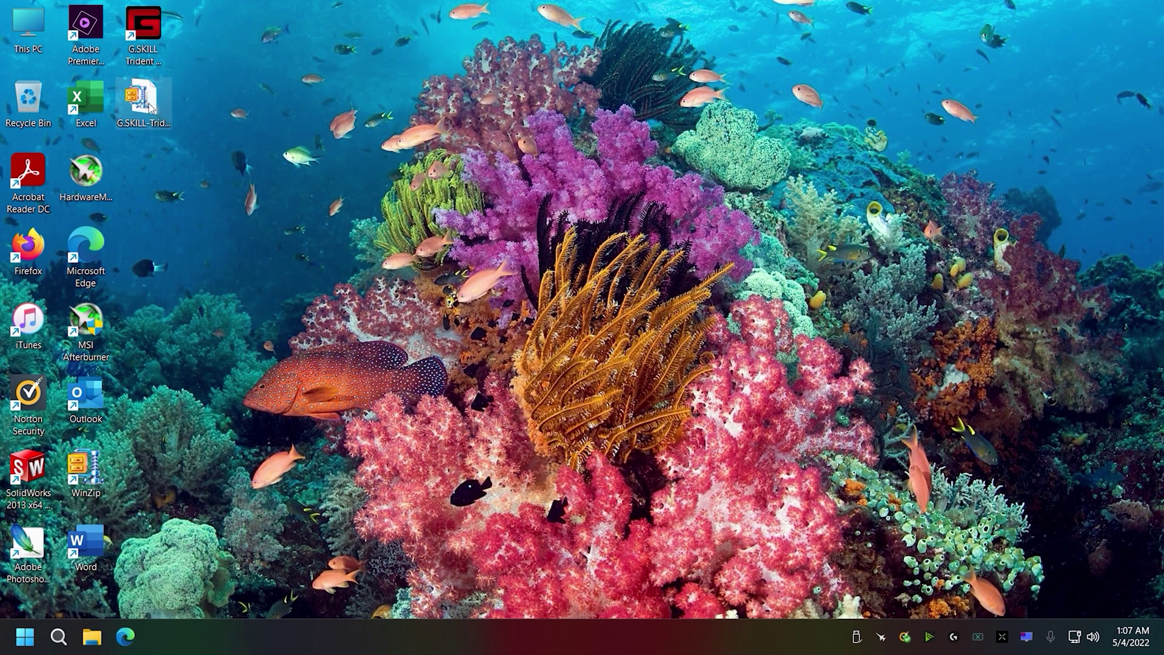
left_click(147, 27)
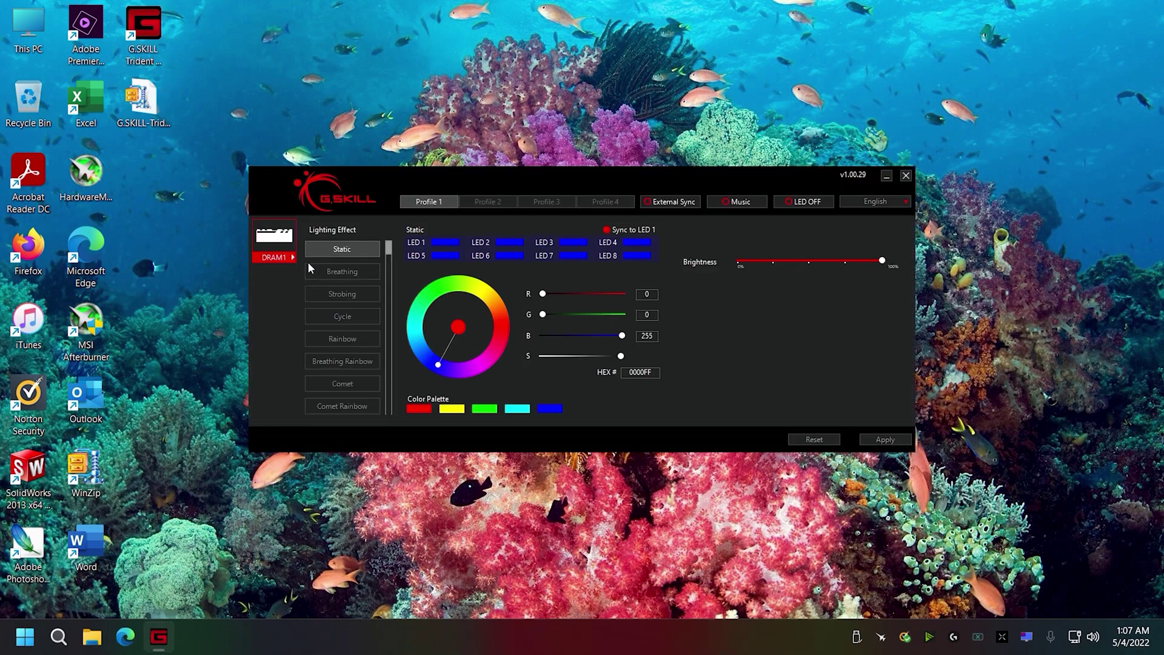
left_click(276, 241)
left_click(906, 175)
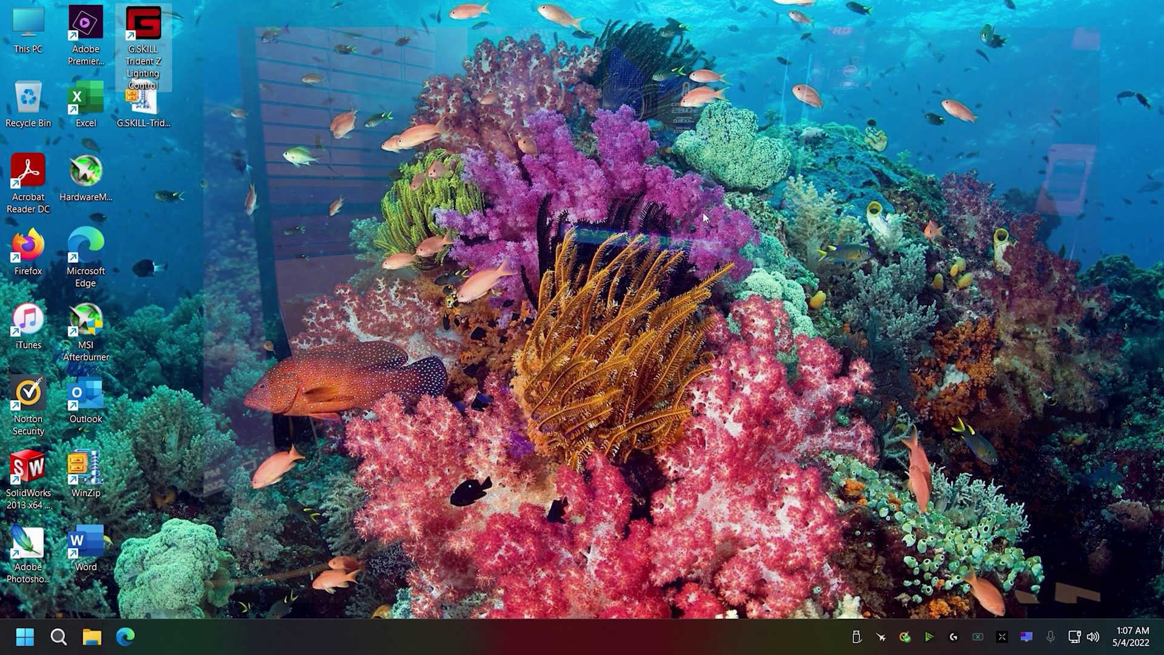